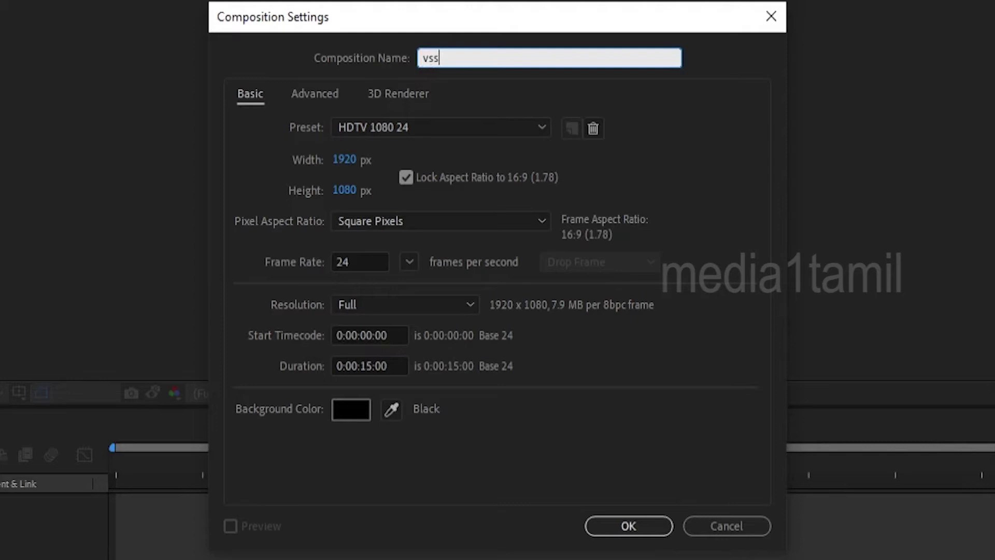
Keep the HDTV 1080 24 preset with Square Pixels, start timecode 0:00:00:00 and duration 0:00:15:00 for the composition.
{"action": "left_click", "coordinate": [540, 129]}
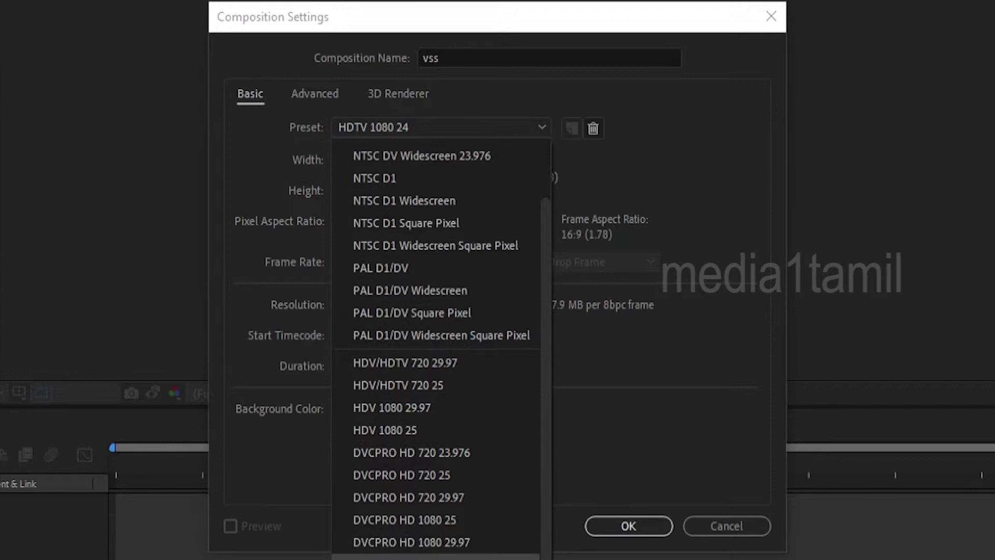
{"action": "key", "text": "Escape"}
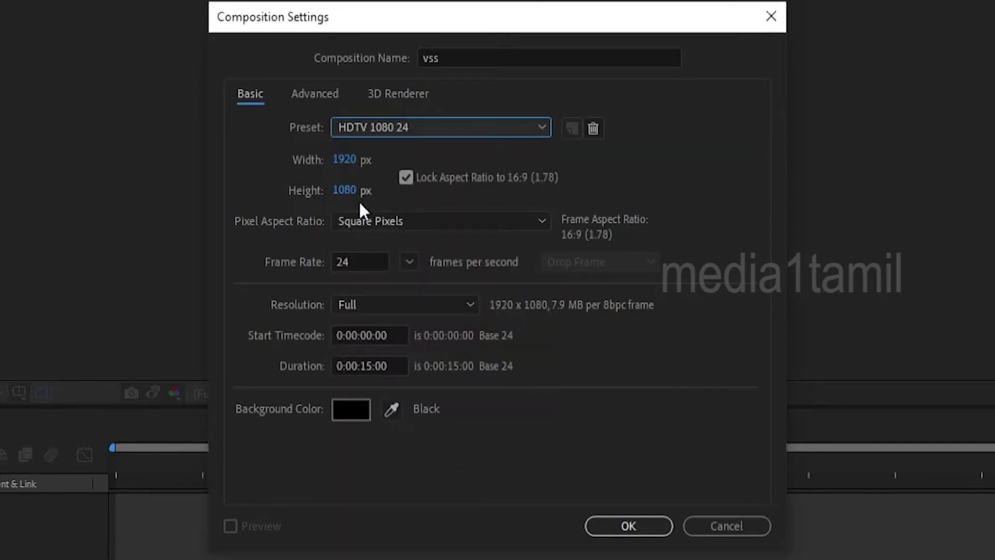
{"action": "left_click", "coordinate": [418, 226]}
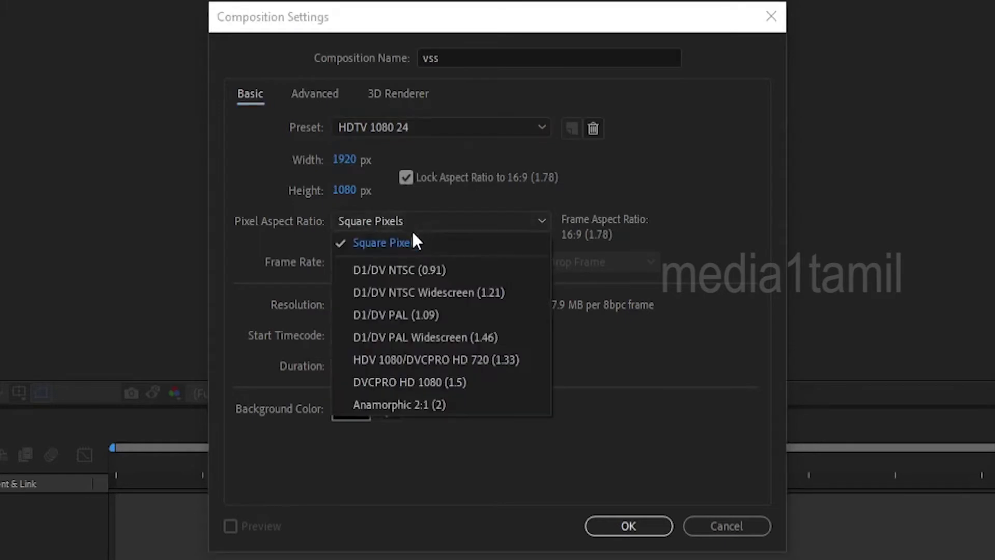
{"action": "left_click", "coordinate": [412, 245]}
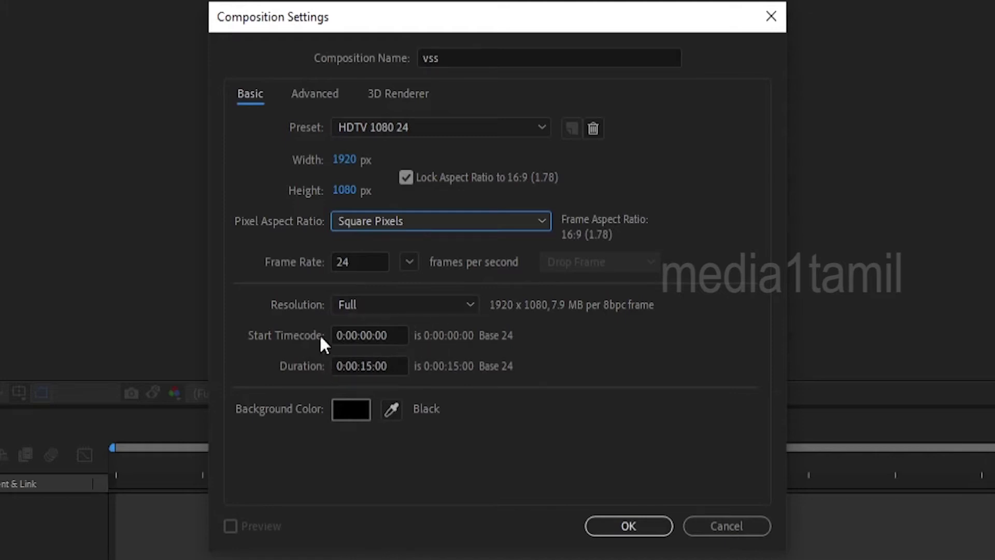
{"action": "left_click", "coordinate": [396, 336]}
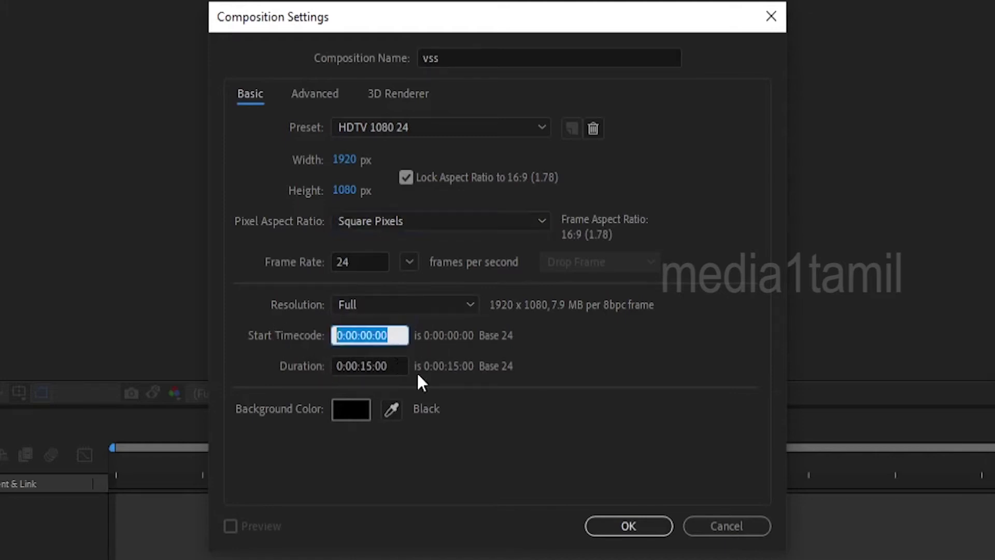
{"action": "left_click", "coordinate": [392, 366]}
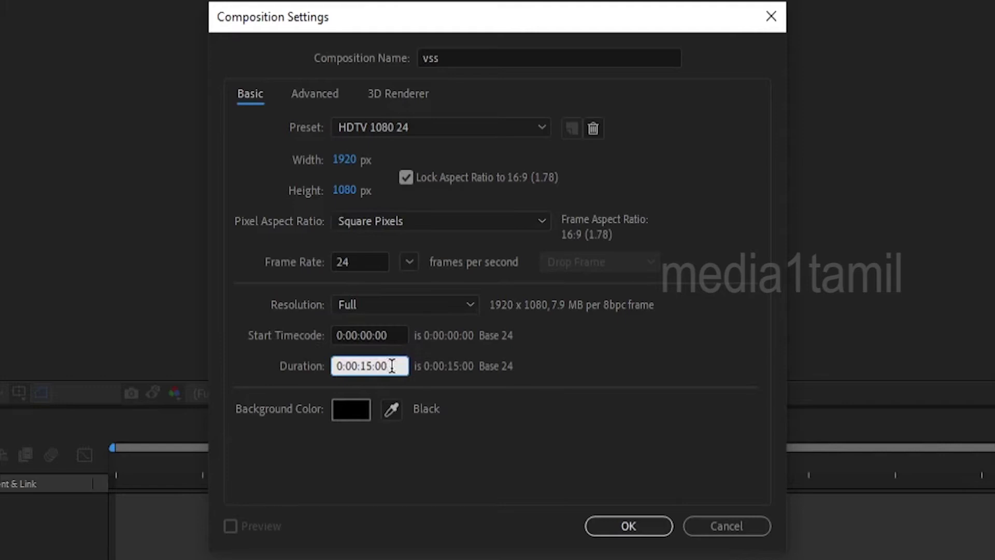
Set the background color to black (000000) and create the composition vss.
{"action": "left_click", "coordinate": [344, 408]}
{"action": "left_click_drag", "start_coordinate": [336, 396], "coordinate": [231, 452]}
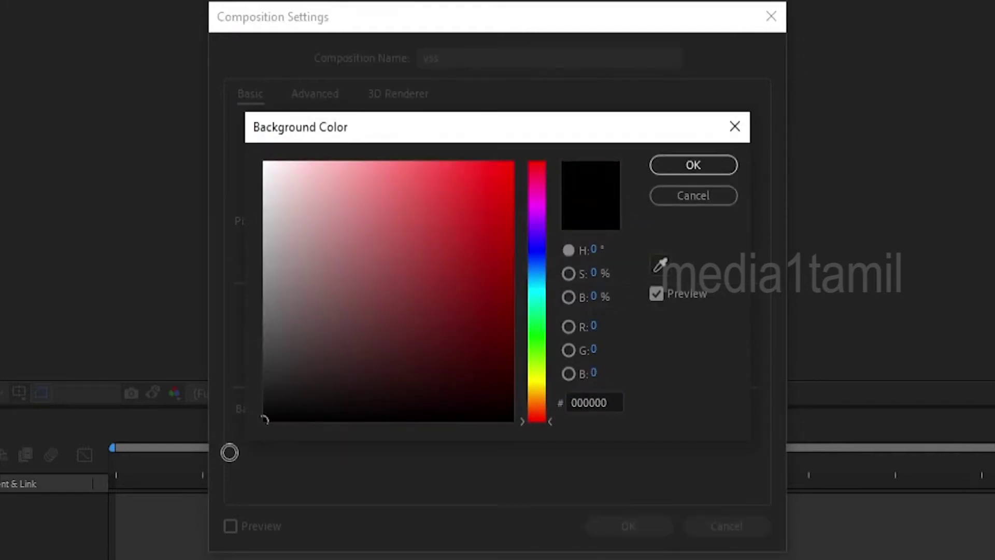
{"action": "left_click", "coordinate": [606, 402]}
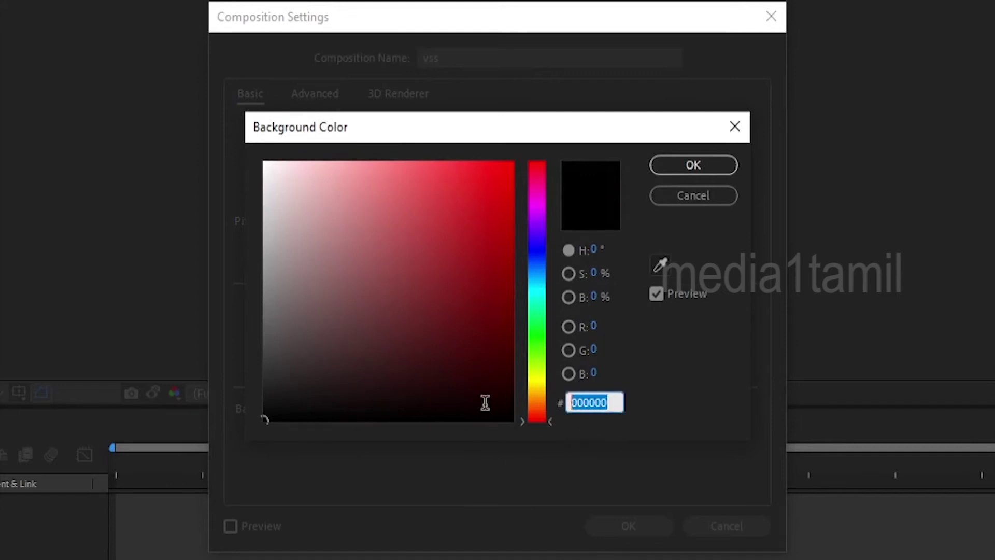
{"action": "left_click_drag", "start_coordinate": [466, 394], "coordinate": [548, 456]}
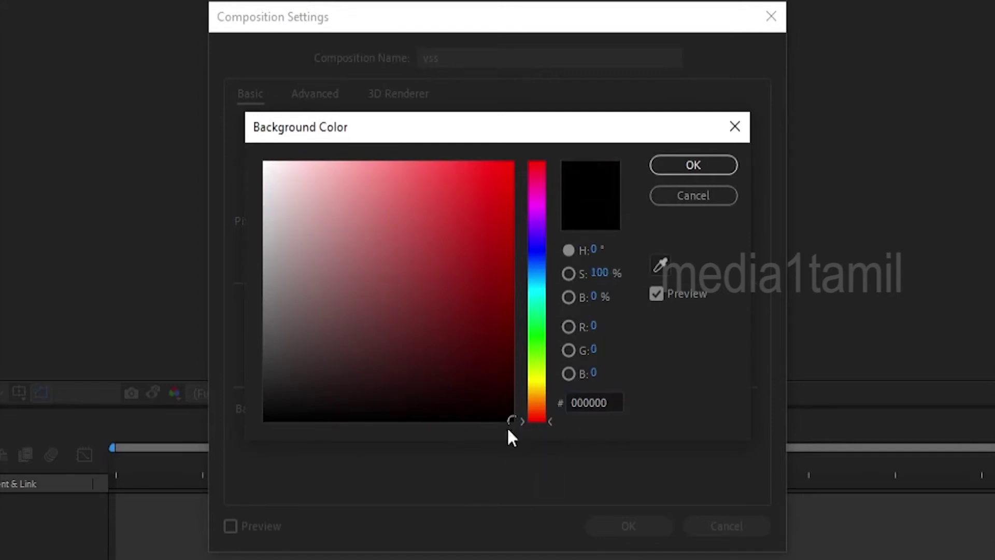
{"action": "left_click_drag", "start_coordinate": [413, 327], "coordinate": [248, 426]}
{"action": "left_click", "coordinate": [685, 166]}
{"action": "left_click", "coordinate": [631, 526]}
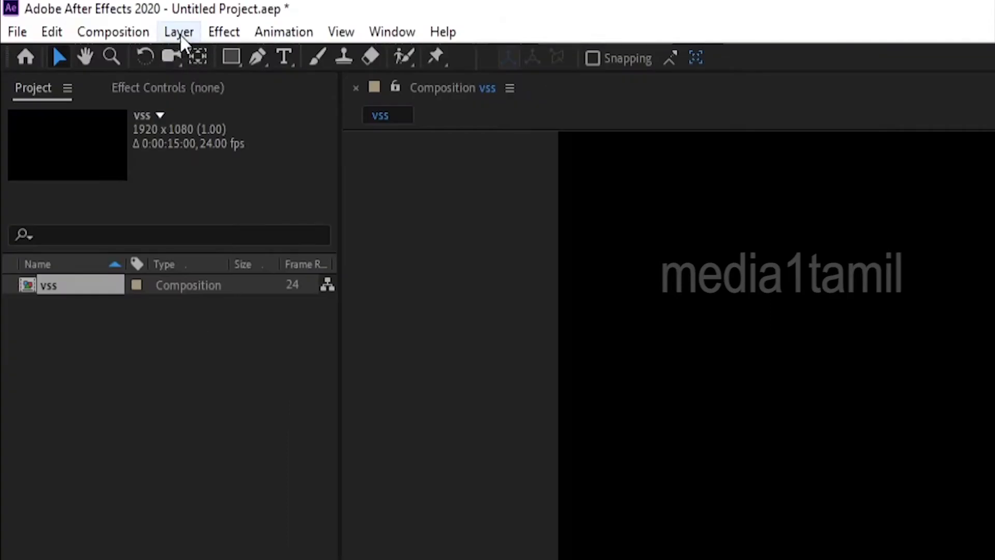
Create a black (000000) solid layer of 1920 x 1080 px in the vss composition.
{"action": "left_click", "coordinate": [88, 17]}
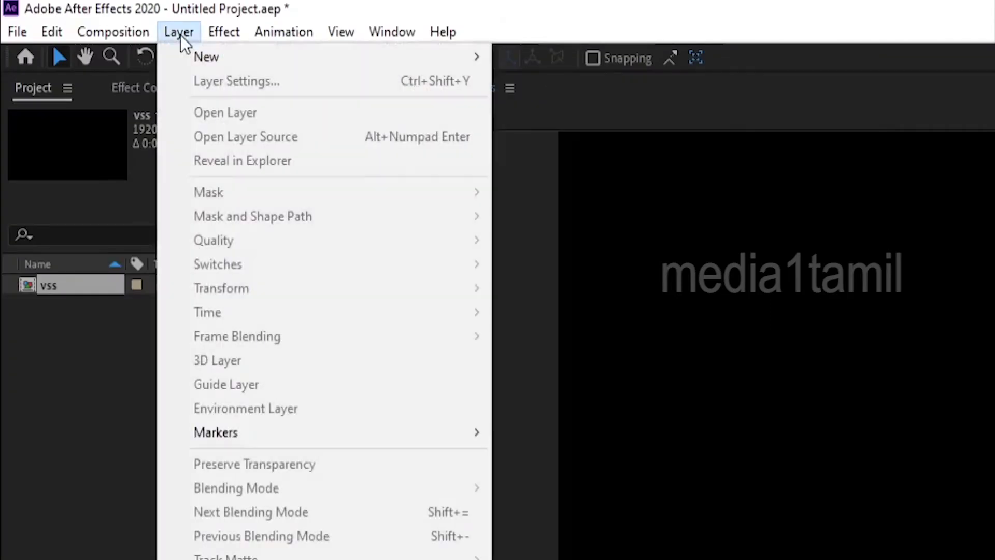
{"action": "mouse_move", "coordinate": [202, 58]}
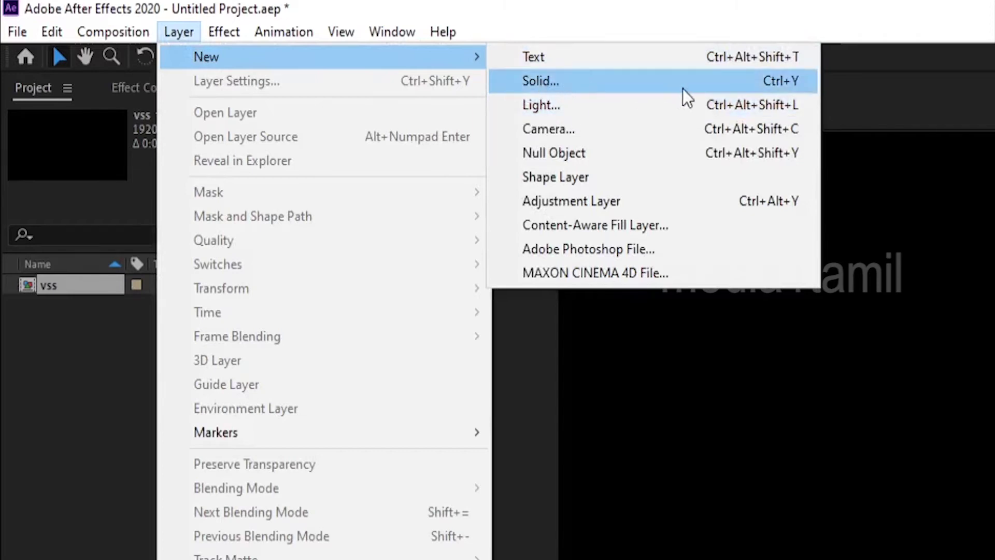
{"action": "left_click", "coordinate": [795, 81]}
{"action": "left_click_drag", "start_coordinate": [454, 75], "coordinate": [456, 52]}
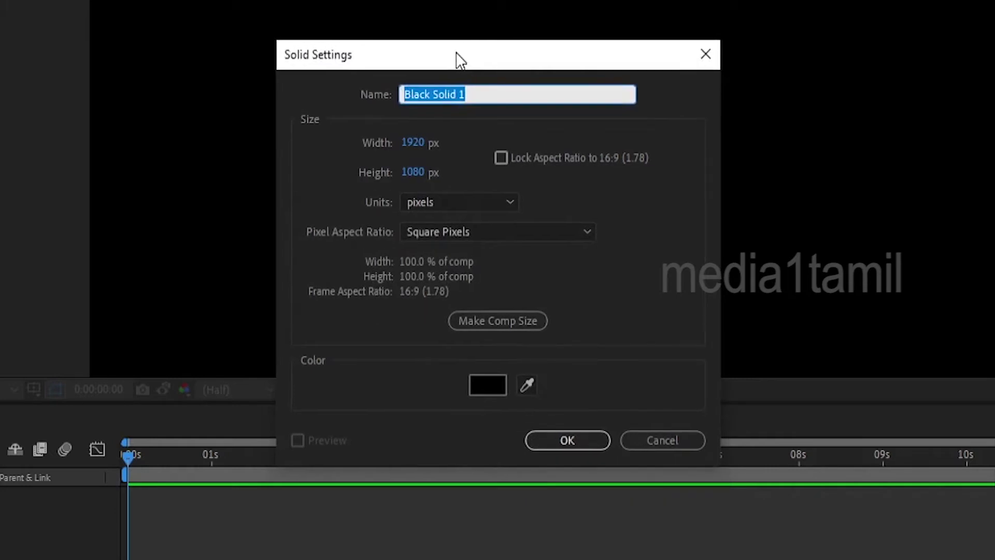
{"action": "left_click", "coordinate": [487, 384]}
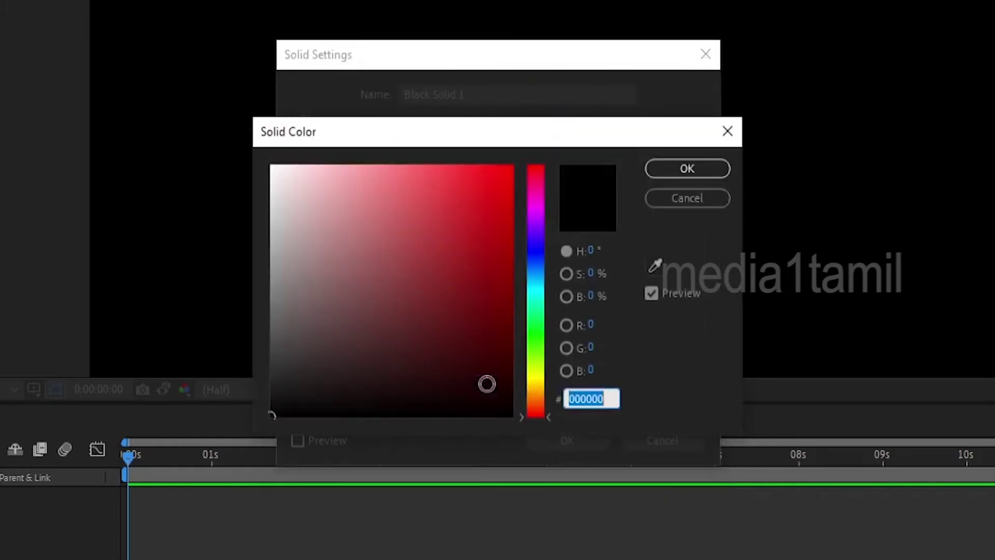
{"action": "left_click_drag", "start_coordinate": [429, 359], "coordinate": [257, 418]}
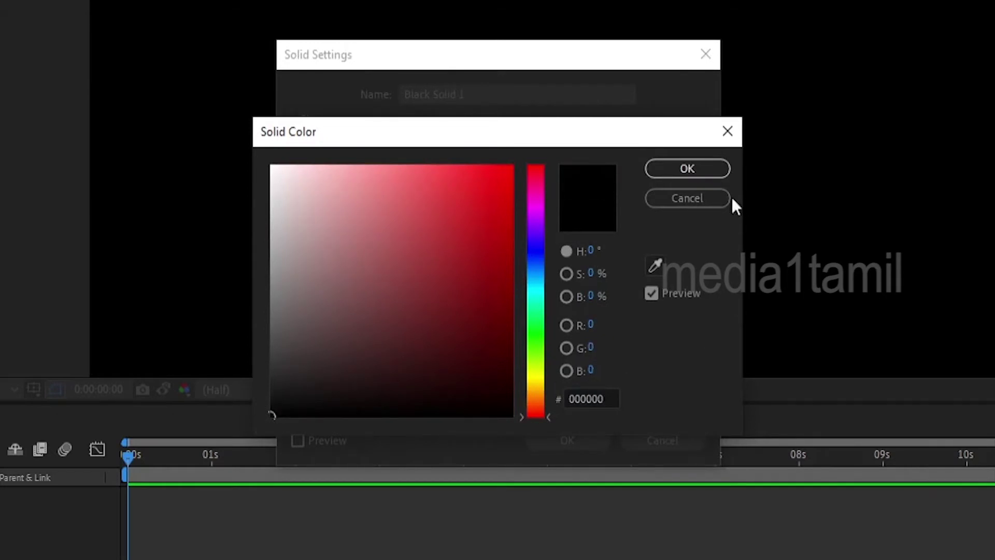
{"action": "left_click", "coordinate": [703, 172]}
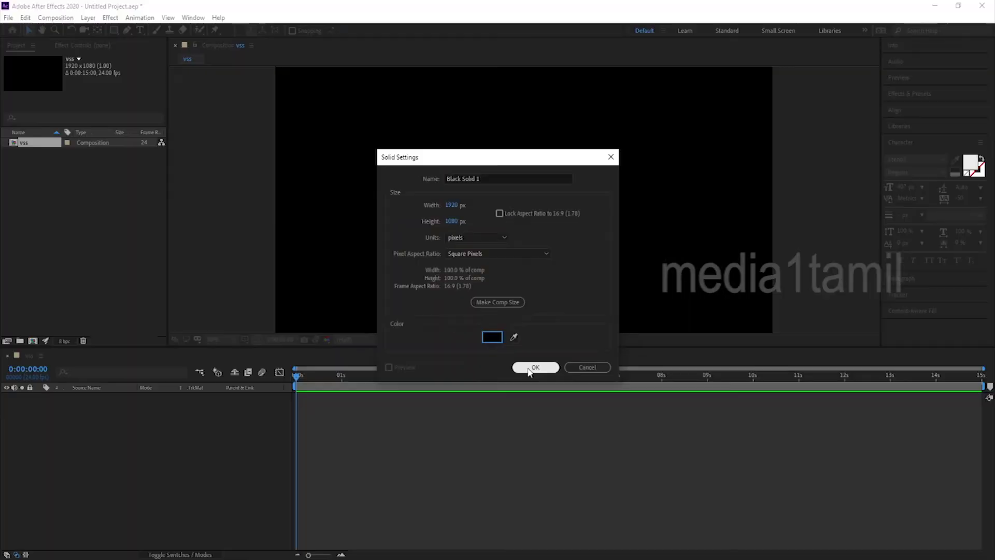
{"action": "left_click", "coordinate": [553, 439]}
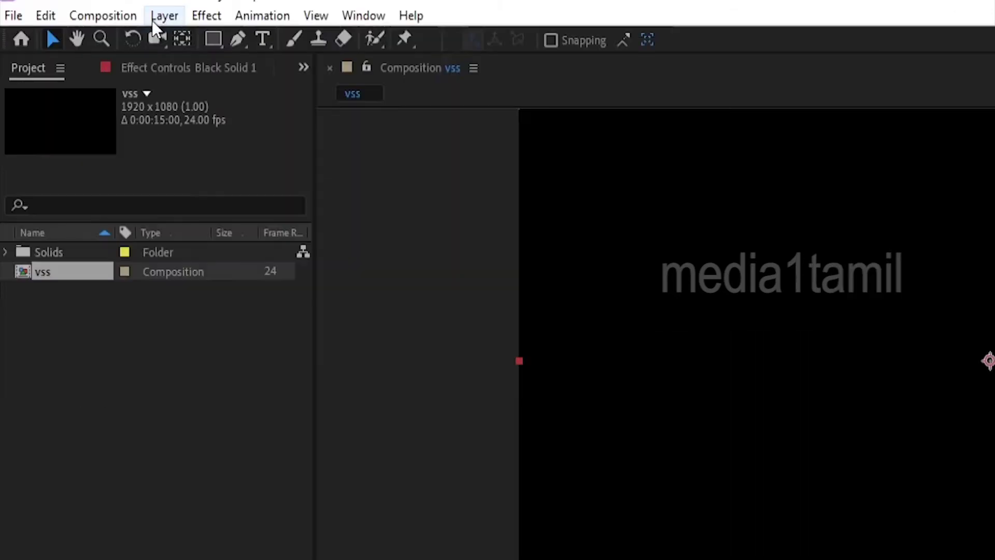
Add a Gradient Overlay layer style to Black Solid 1 and expand its properties.
{"action": "left_click", "coordinate": [87, 18]}
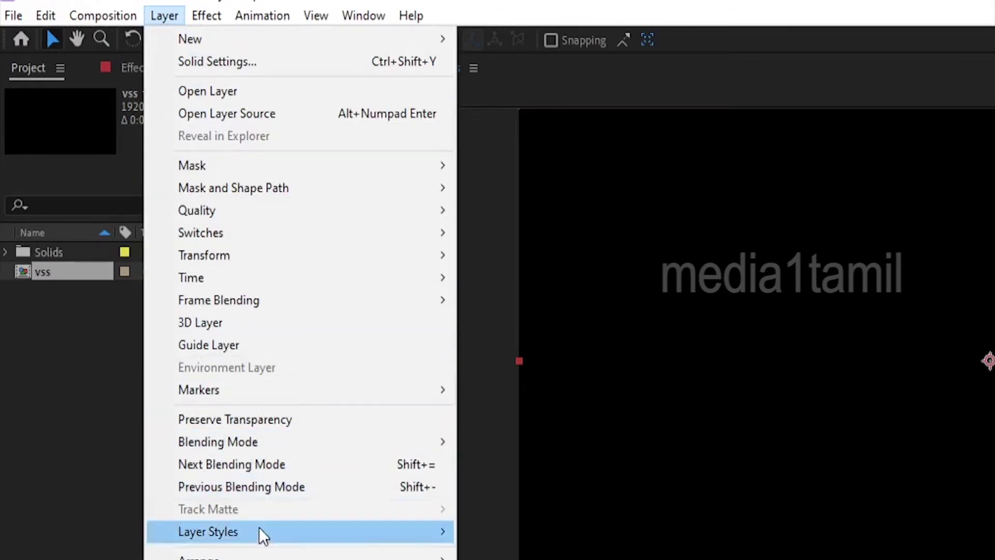
{"action": "mouse_move", "coordinate": [261, 534]}
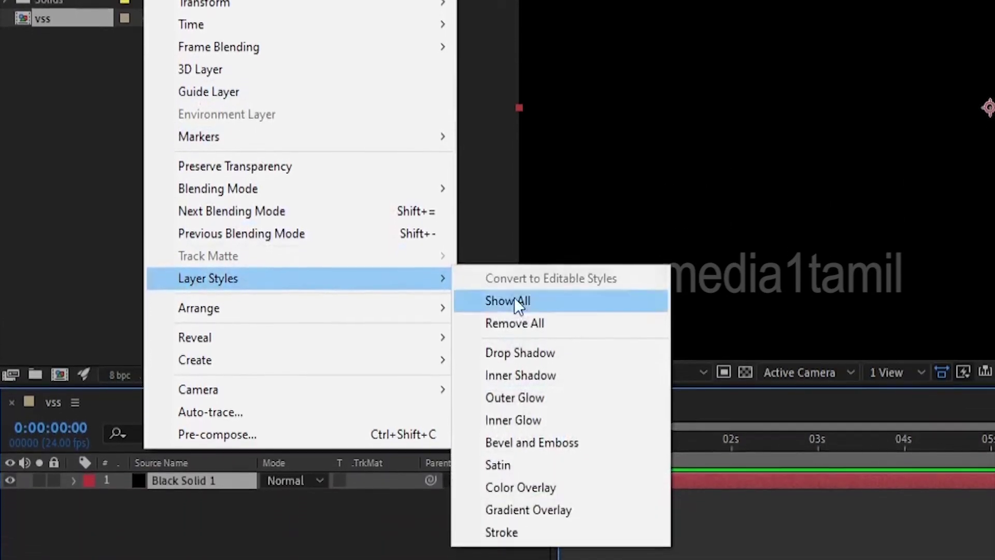
{"action": "left_click", "coordinate": [620, 474]}
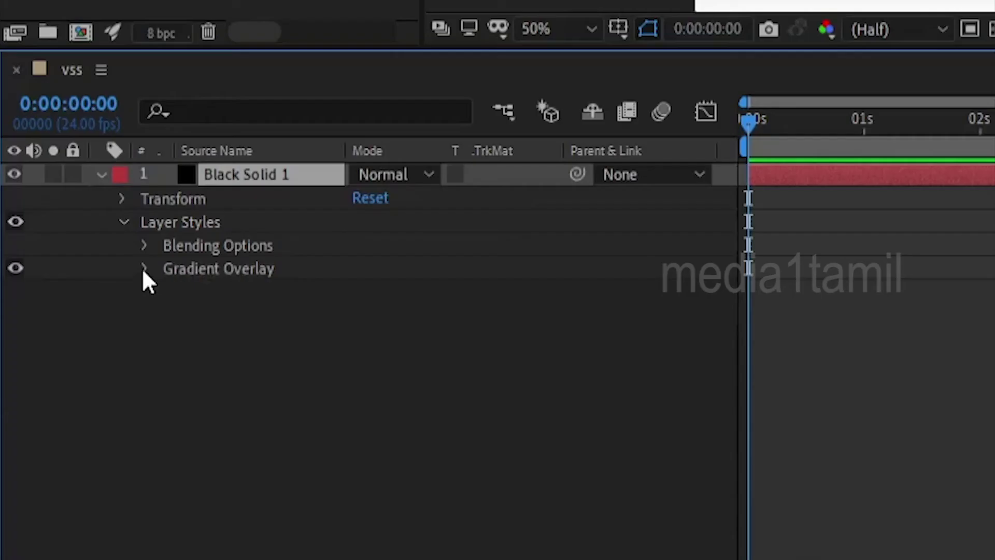
{"action": "left_click", "coordinate": [57, 435]}
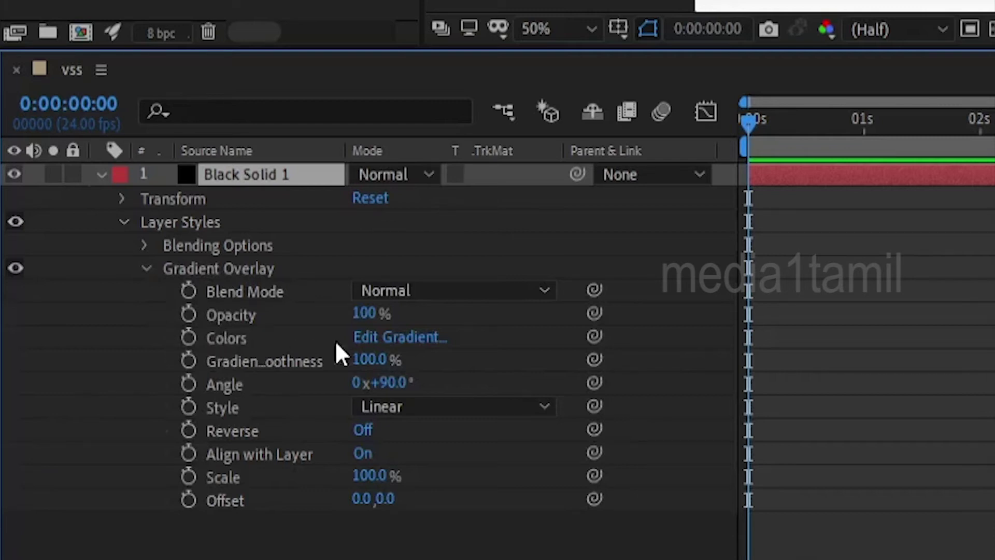
Edit the overlay's gradient: shift the white color stop to about 20% and add a grey stop (RGB 119, 117, 117) at 3.5%.
{"action": "left_click", "coordinate": [410, 339]}
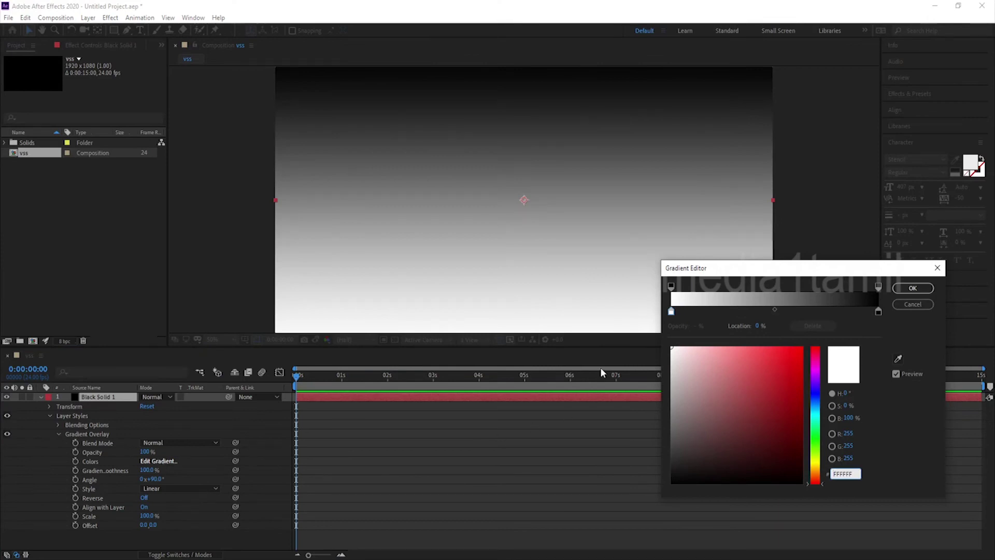
{"action": "left_click", "coordinate": [672, 313]}
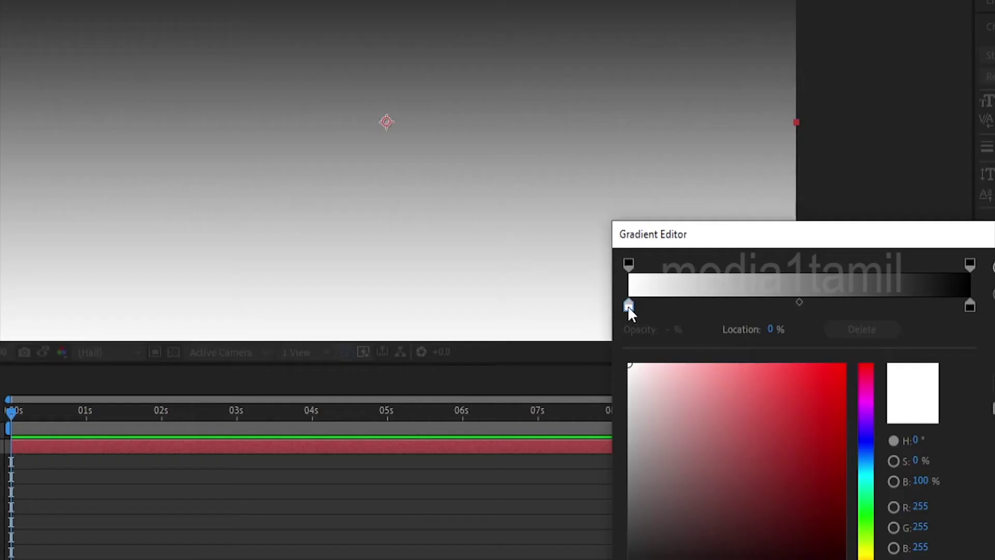
{"action": "left_click_drag", "start_coordinate": [686, 360], "coordinate": [661, 337]}
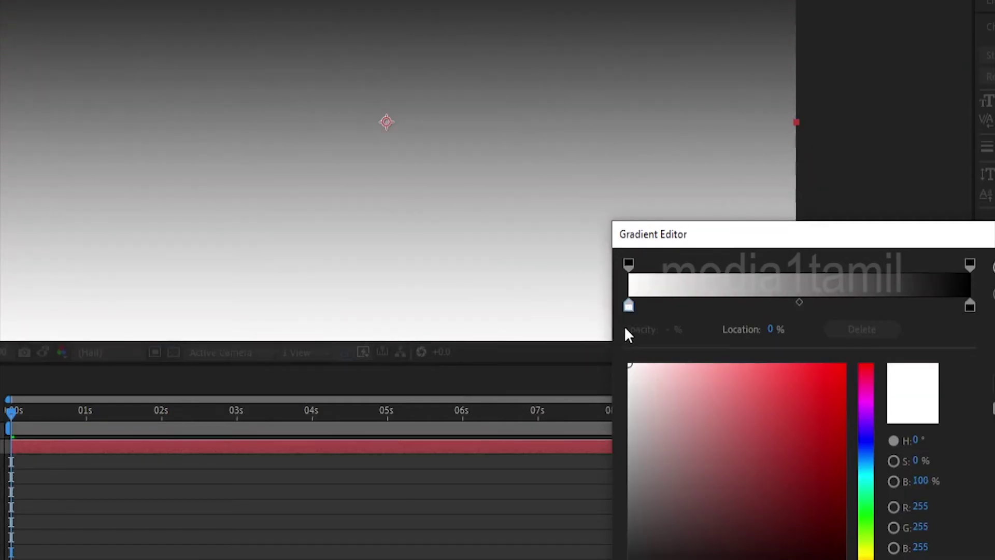
{"action": "left_click_drag", "start_coordinate": [629, 306], "coordinate": [697, 306]}
{"action": "left_click_drag", "start_coordinate": [633, 306], "coordinate": [628, 305]}
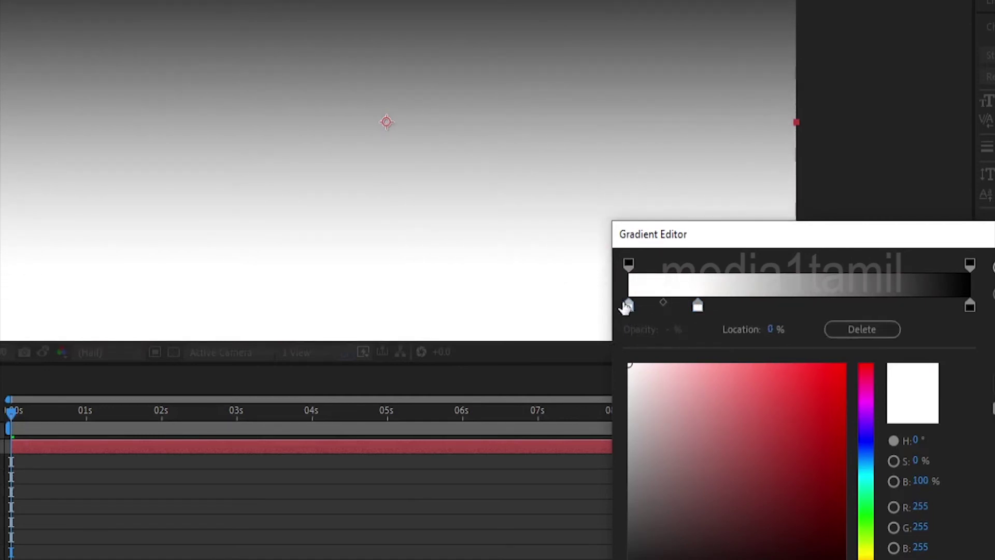
{"action": "mouse_move", "coordinate": [634, 397]}
{"action": "left_mouse_down"}
{"action": "mouse_move", "coordinate": [630, 501]}
{"action": "mouse_move", "coordinate": [631, 481]}
{"action": "left_mouse_up"}
{"action": "left_click_drag", "start_coordinate": [628, 305], "coordinate": [640, 307]}
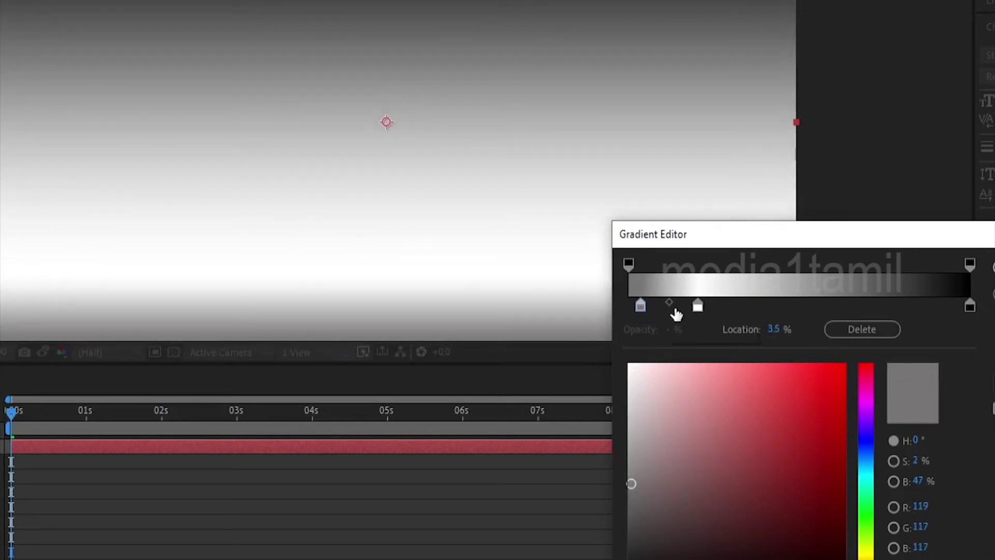
Add a cyan color stop (RGB 0, 255, 240) at 52.7% on the gradient.
{"action": "left_click", "coordinate": [808, 306]}
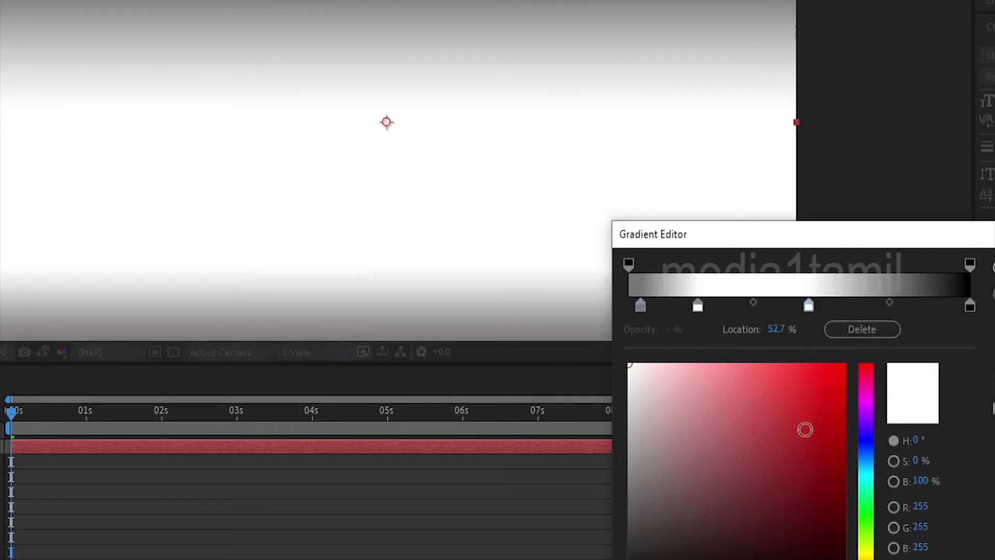
{"action": "left_click_drag", "start_coordinate": [866, 435], "coordinate": [867, 477]}
{"action": "mouse_move", "coordinate": [807, 457]}
{"action": "left_mouse_down"}
{"action": "mouse_move", "coordinate": [811, 417]}
{"action": "mouse_move", "coordinate": [862, 346]}
{"action": "left_mouse_up"}
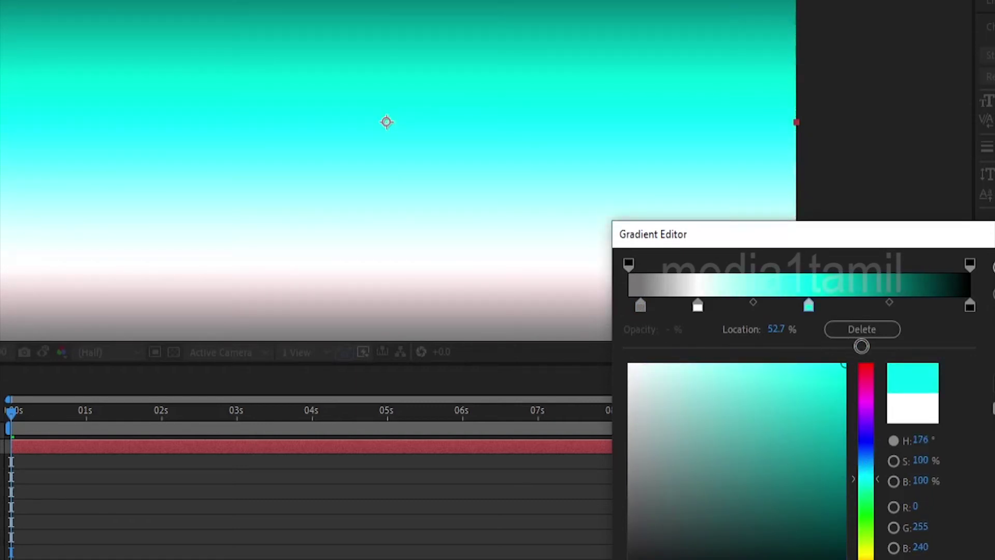
Move the white color stop to about 39.5% and add a blue stop (RGB 0, 90, 255) at 70%.
{"action": "left_click_drag", "start_coordinate": [698, 306], "coordinate": [762, 320]}
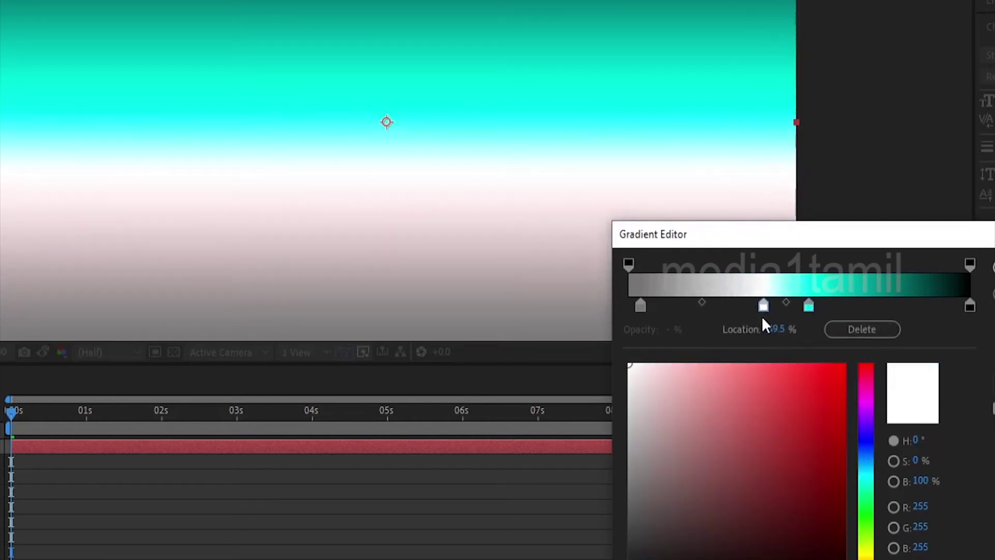
{"action": "left_click", "coordinate": [870, 310]}
{"action": "mouse_move", "coordinate": [867, 450]}
{"action": "left_mouse_down"}
{"action": "mouse_move", "coordinate": [865, 465]}
{"action": "mouse_move", "coordinate": [865, 444]}
{"action": "mouse_move", "coordinate": [866, 454]}
{"action": "left_mouse_up"}
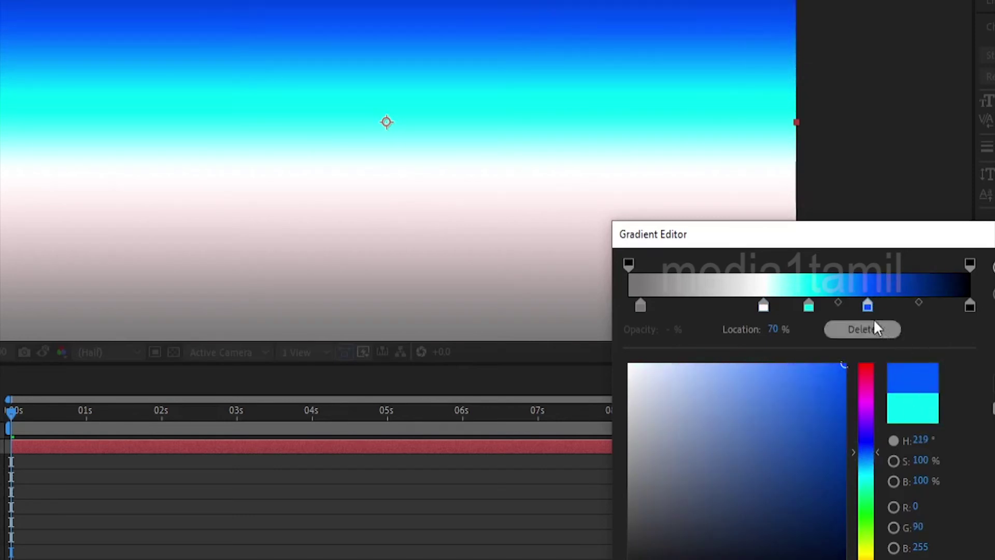
Shift the blue and black stops inward, move the white stop close to the cyan stop at 48%, and apply the gradient.
{"action": "mouse_move", "coordinate": [867, 306]}
{"action": "left_mouse_down"}
{"action": "mouse_move", "coordinate": [842, 309]}
{"action": "mouse_move", "coordinate": [856, 307]}
{"action": "left_mouse_up"}
{"action": "left_click_drag", "start_coordinate": [967, 308], "coordinate": [951, 310]}
{"action": "left_click_drag", "start_coordinate": [764, 307], "coordinate": [792, 307]}
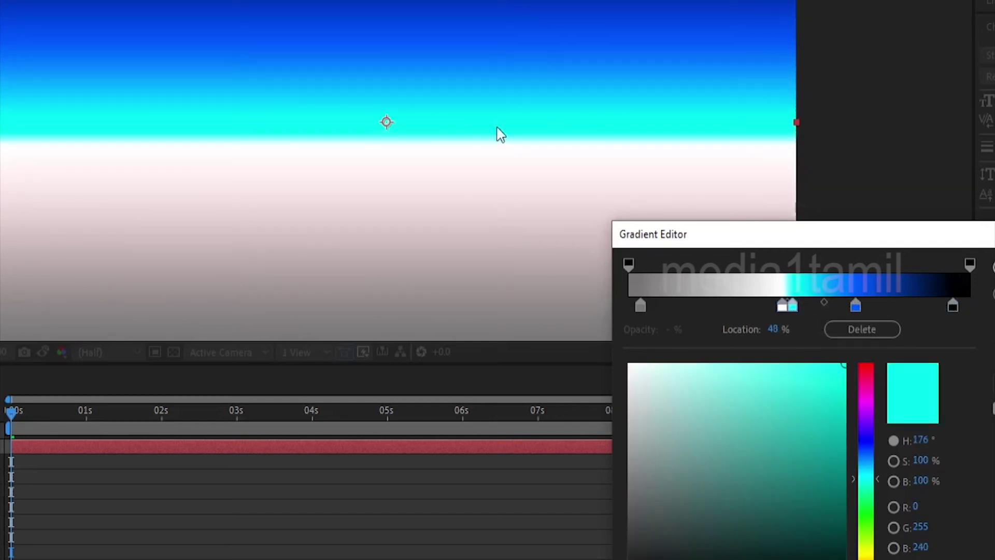
{"action": "left_click", "coordinate": [994, 267]}
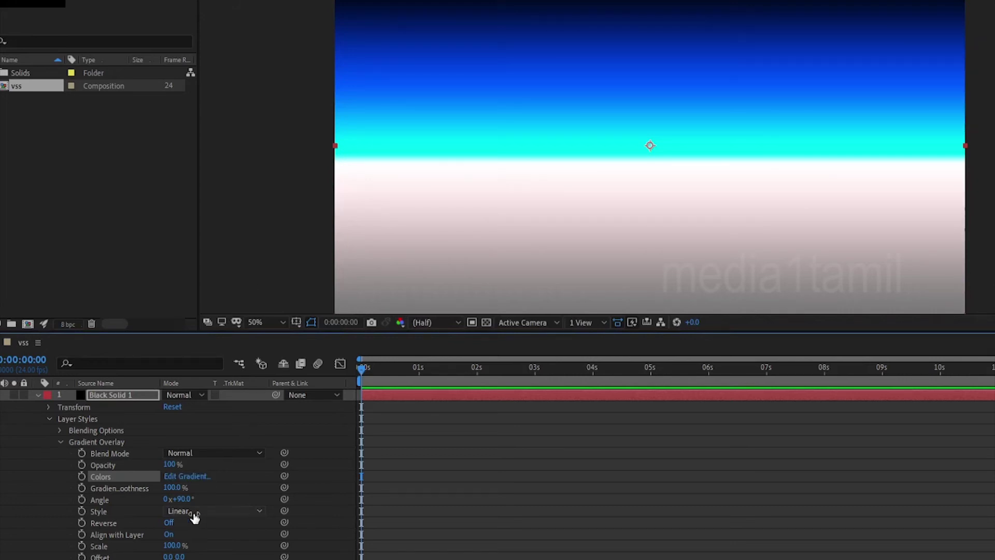
Set the Gradient Overlay style of Black Solid 1 to Radial, keeping its angle at +90°.
{"action": "left_click_drag", "start_coordinate": [185, 501], "coordinate": [201, 517]}
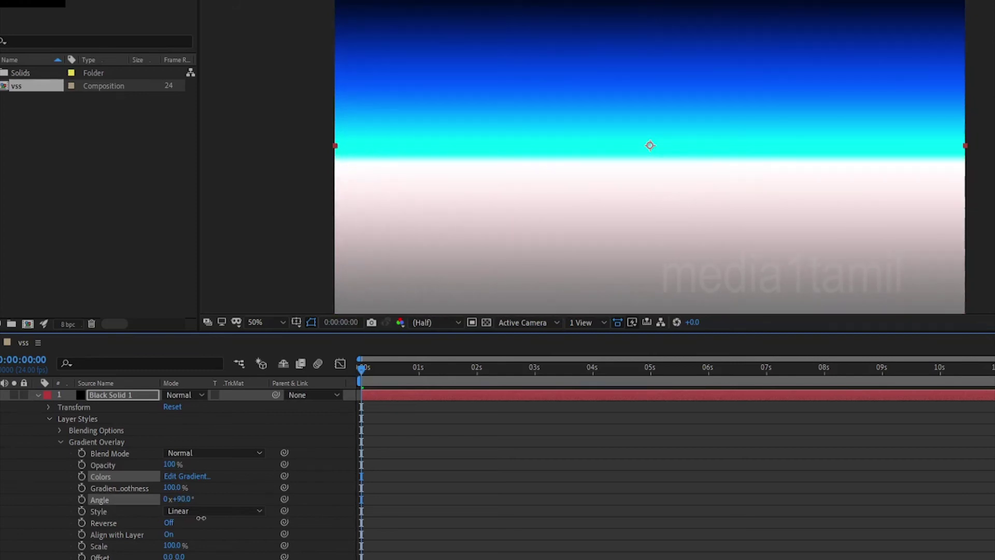
{"action": "left_click", "coordinate": [187, 512]}
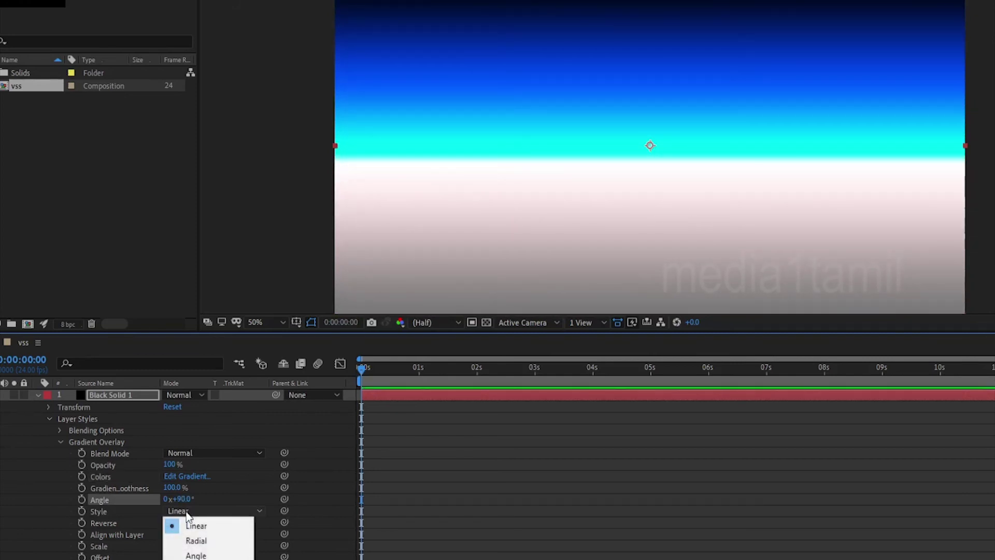
{"action": "left_click", "coordinate": [200, 541]}
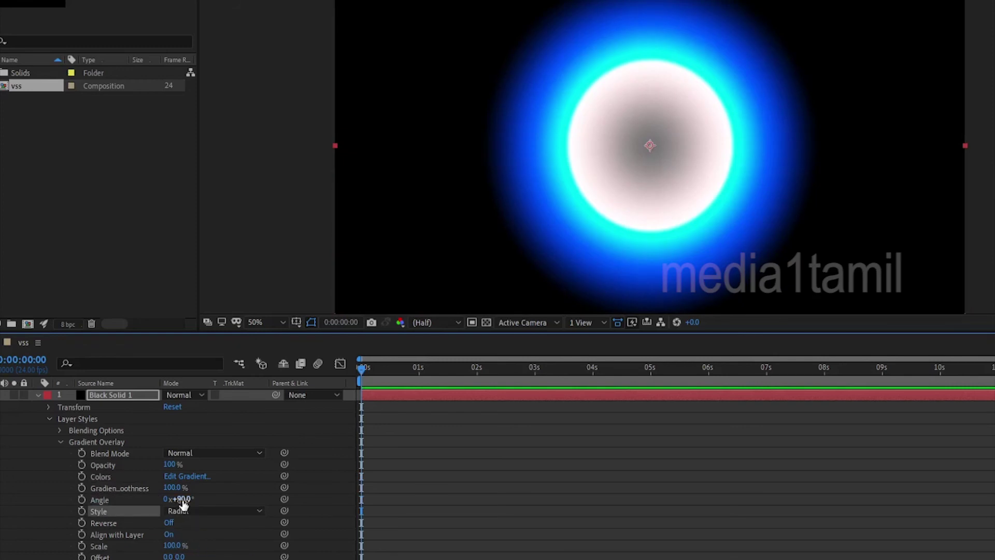
Try an angle of +261° on the radial Gradient Overlay and undo the change.
{"action": "left_click_drag", "start_coordinate": [182, 499], "coordinate": [195, 502]}
{"action": "left_click_drag", "start_coordinate": [280, 519], "coordinate": [319, 527]}
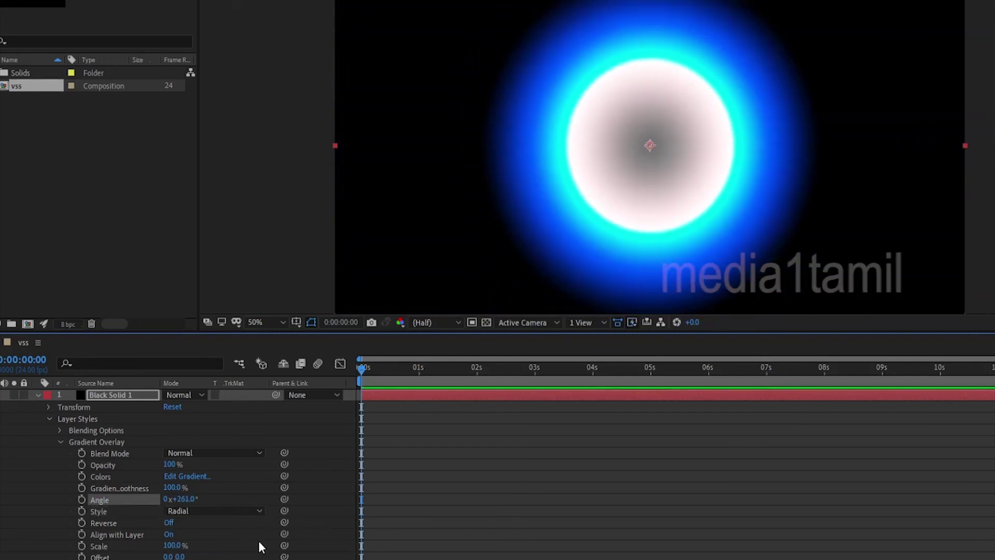
{"action": "key", "text": "ctrl+z"}
Switch the Gradient Overlay style to Angle and rotate its angle to -28°.
{"action": "left_click", "coordinate": [217, 511]}
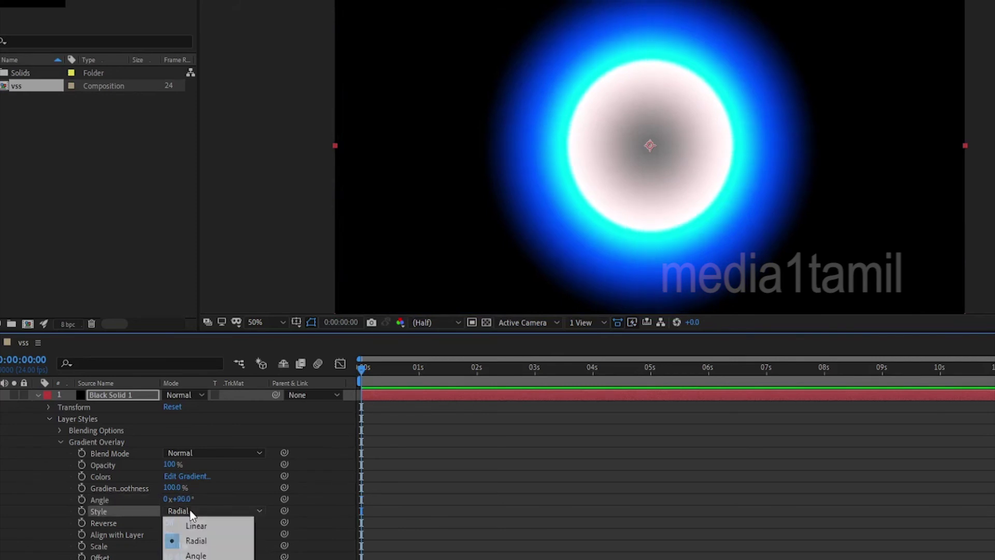
{"action": "left_click", "coordinate": [198, 555]}
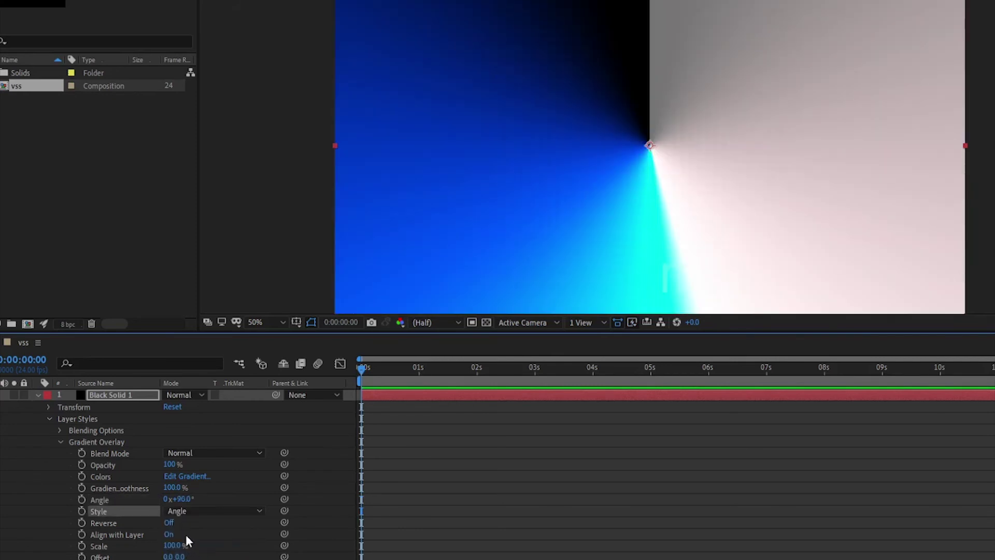
{"action": "left_click_drag", "start_coordinate": [182, 499], "coordinate": [196, 498]}
{"action": "left_click_drag", "start_coordinate": [242, 506], "coordinate": [113, 506]}
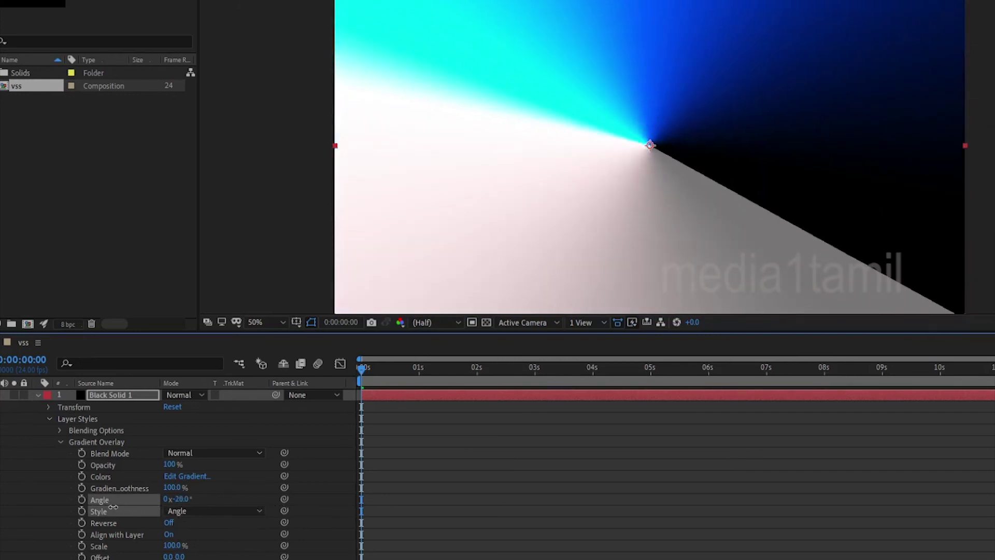
Reverse the gradient and set its scale to 150%, leaving the offset at 0.0, 0.0.
{"action": "left_click", "coordinate": [169, 522]}
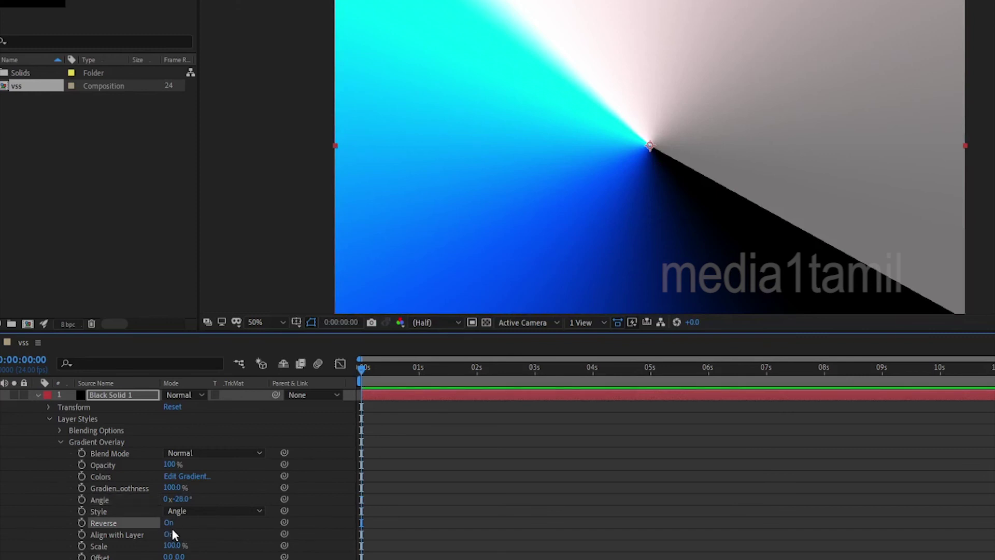
{"action": "left_click_drag", "start_coordinate": [169, 545], "coordinate": [336, 551]}
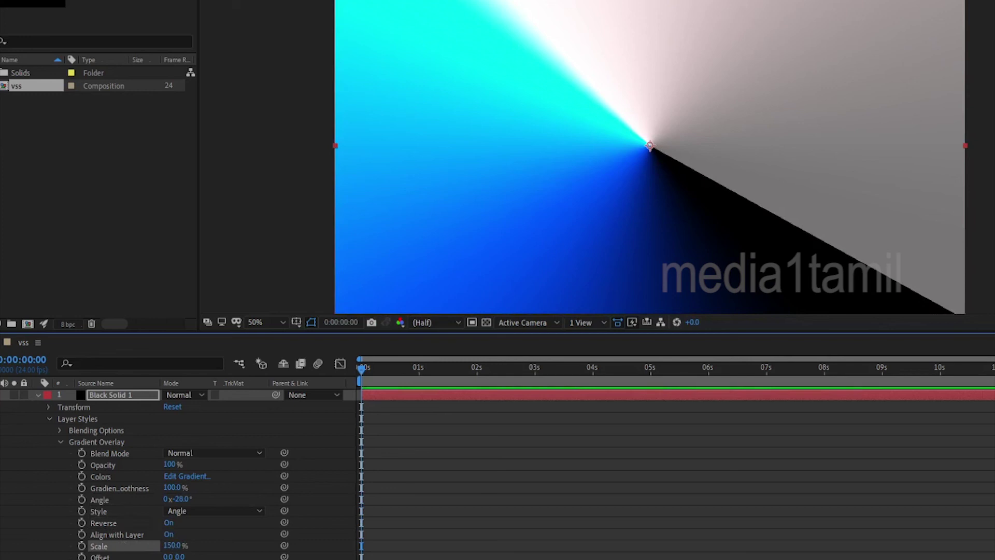
{"action": "left_click", "coordinate": [174, 557]}
{"action": "mouse_move", "coordinate": [180, 556]}
{"action": "left_mouse_down"}
{"action": "mouse_move", "coordinate": [207, 556]}
{"action": "mouse_move", "coordinate": [170, 554]}
{"action": "mouse_move", "coordinate": [184, 554]}
{"action": "left_mouse_up"}
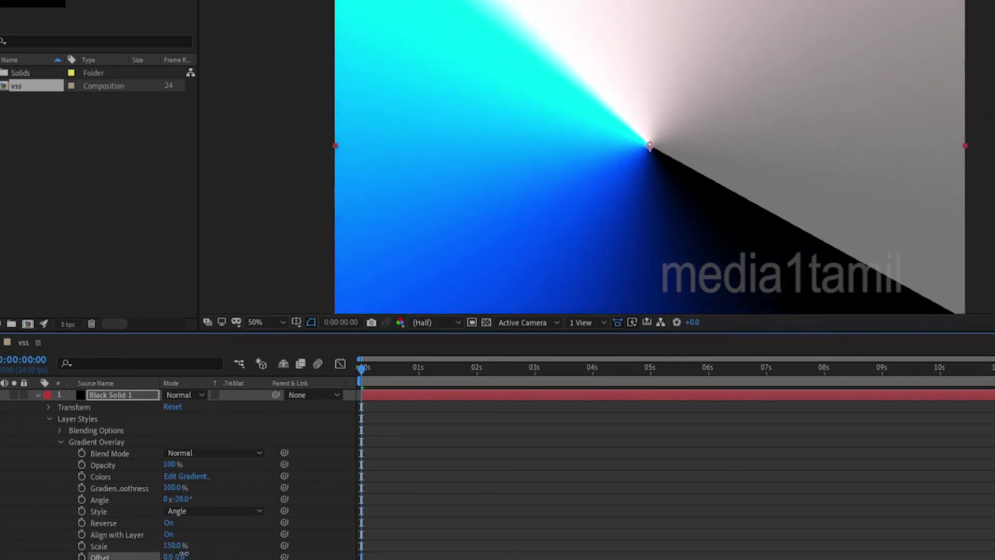
Try the Reflected gradient style at an angle of +117° and undo the Gradient Overlay changes back to the Linear style at +90°.
{"action": "left_click", "coordinate": [191, 512]}
{"action": "left_click", "coordinate": [197, 559]}
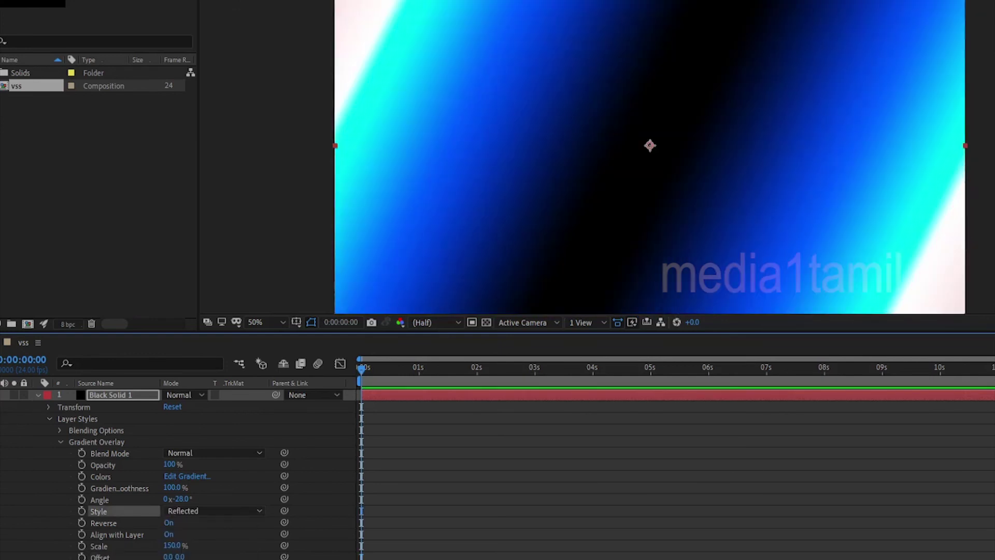
{"action": "left_click_drag", "start_coordinate": [185, 502], "coordinate": [289, 512]}
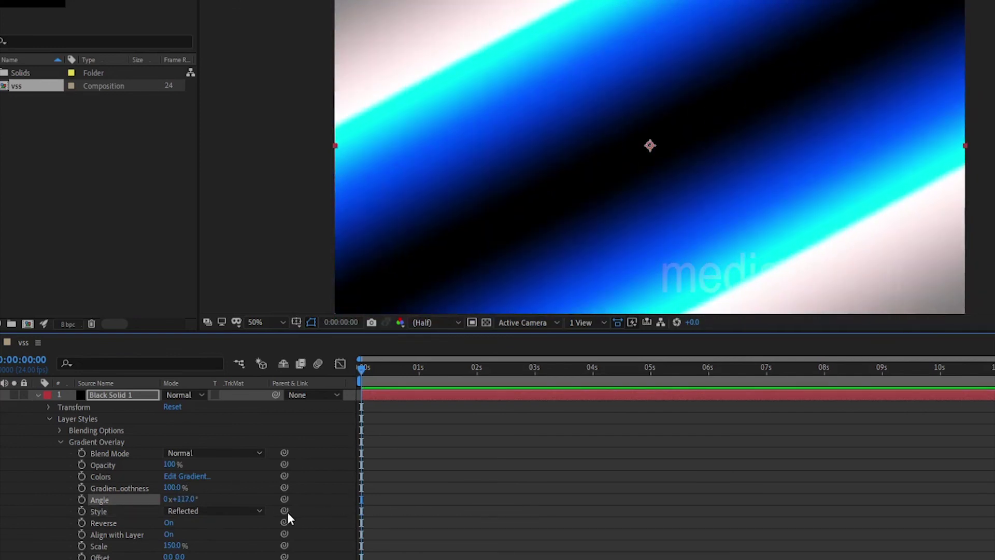
{"action": "key", "text": "ctrl+z"}
{"action": "key", "text": "ctrl+z"}
Try the Reflected and Diamond styles on the Gradient Overlay at the +90° angle.
{"action": "left_click", "coordinate": [213, 511]}
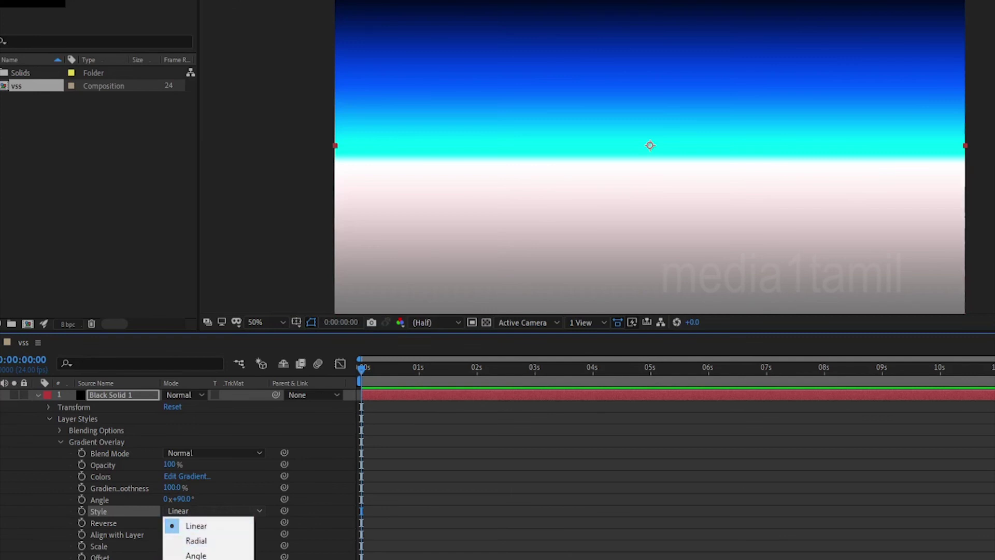
{"action": "left_click", "coordinate": [207, 559]}
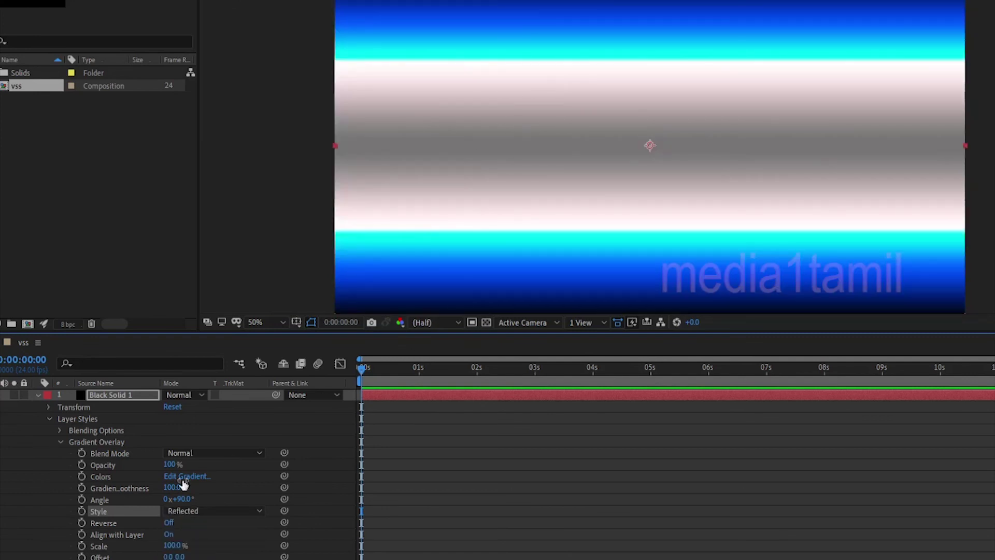
{"action": "left_click", "coordinate": [190, 512]}
{"action": "left_click", "coordinate": [208, 559]}
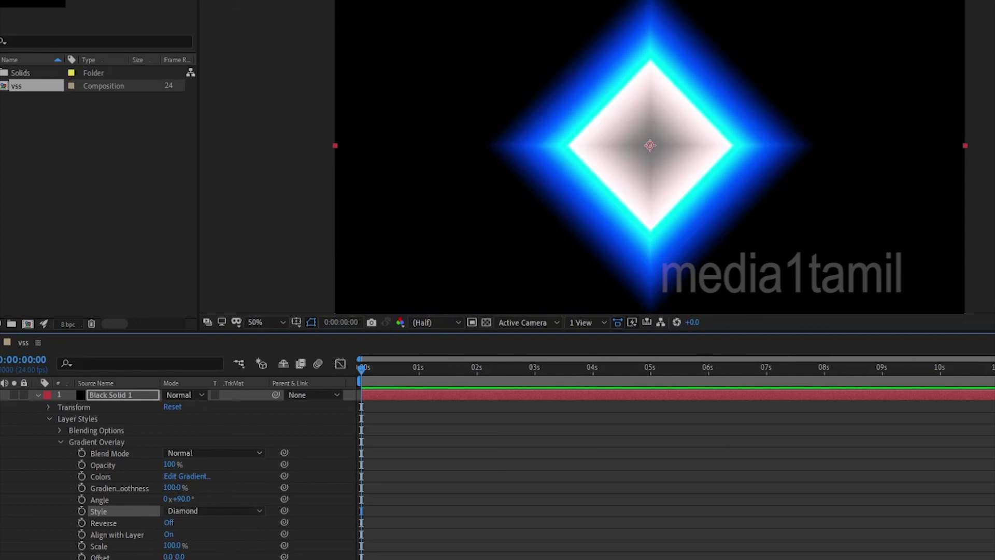
Set the Gradient Overlay style to Linear and collapse all of Black Solid 1's properties in the timeline.
{"action": "left_click", "coordinate": [203, 510]}
{"action": "left_click", "coordinate": [198, 522]}
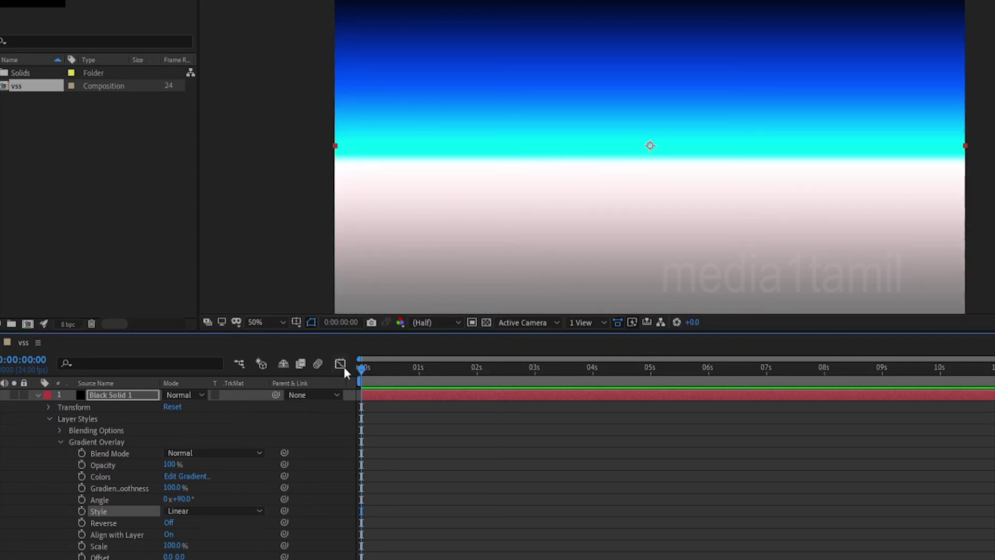
{"action": "left_click", "coordinate": [59, 442]}
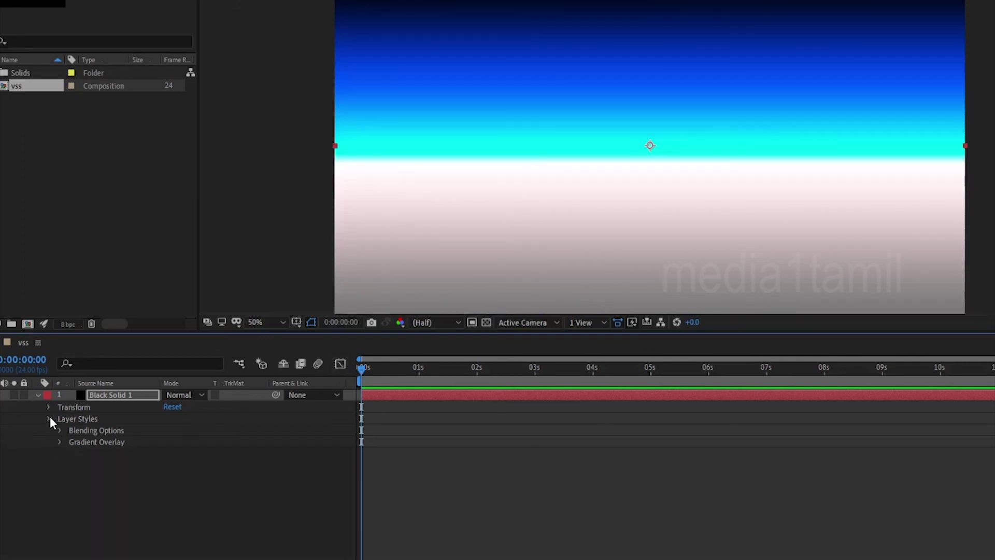
{"action": "left_click", "coordinate": [50, 418]}
{"action": "left_click", "coordinate": [39, 396]}
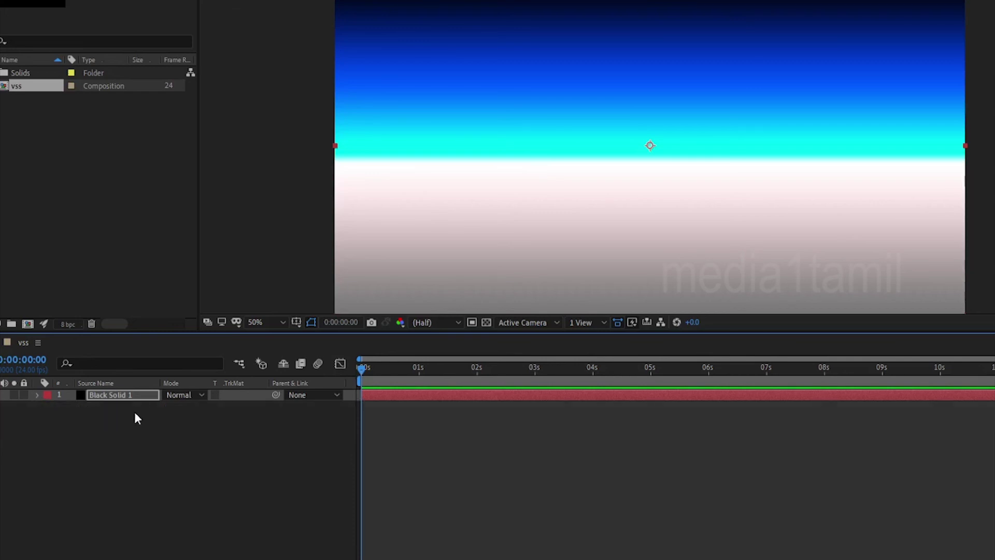